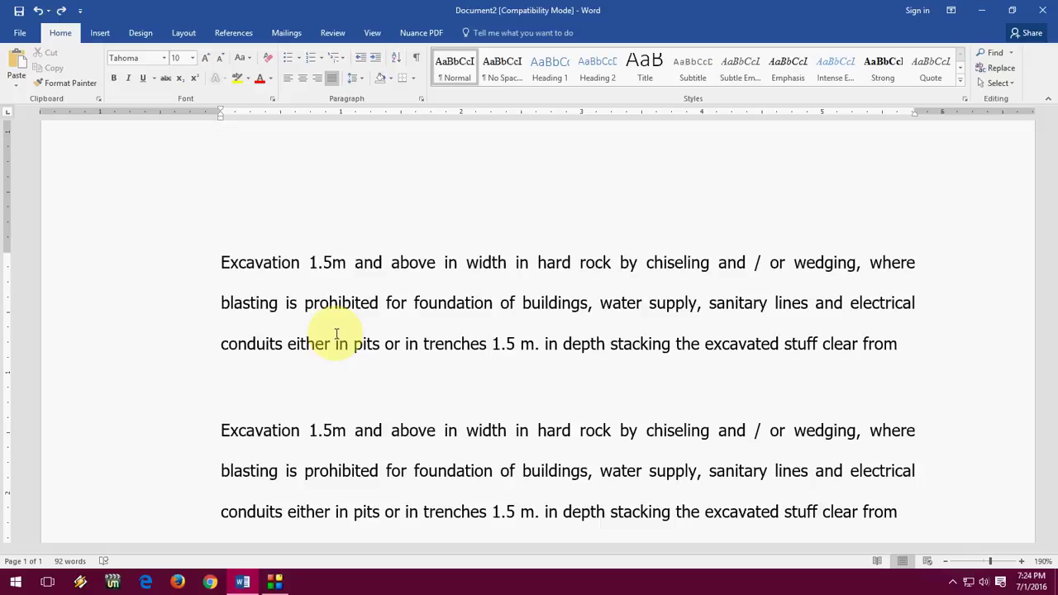
From the document start, select 'Excavation' and extend and shrink the selection word by word.
key(ctrl+Home)
key(ctrl+shift+Right)
key(Left)
key(ctrl+shift+Right)
key(ctrl+shift+Right)
key(ctrl+shift+Right)
key(ctrl+shift+Right)
key(ctrl+shift+Right)
key(ctrl+shift+Right)
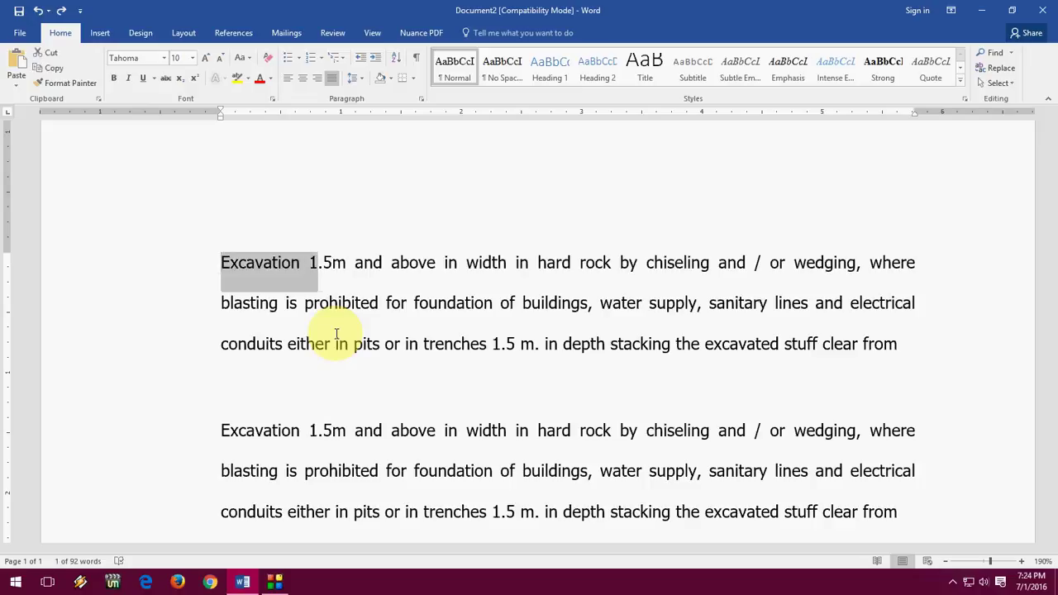
key(Left)
key(ctrl+shift+Right)
key(ctrl+shift+Right)
key(ctrl+shift+Right)
key(ctrl+shift+Right)
key(ctrl+shift+Right)
key(ctrl+shift+Right)
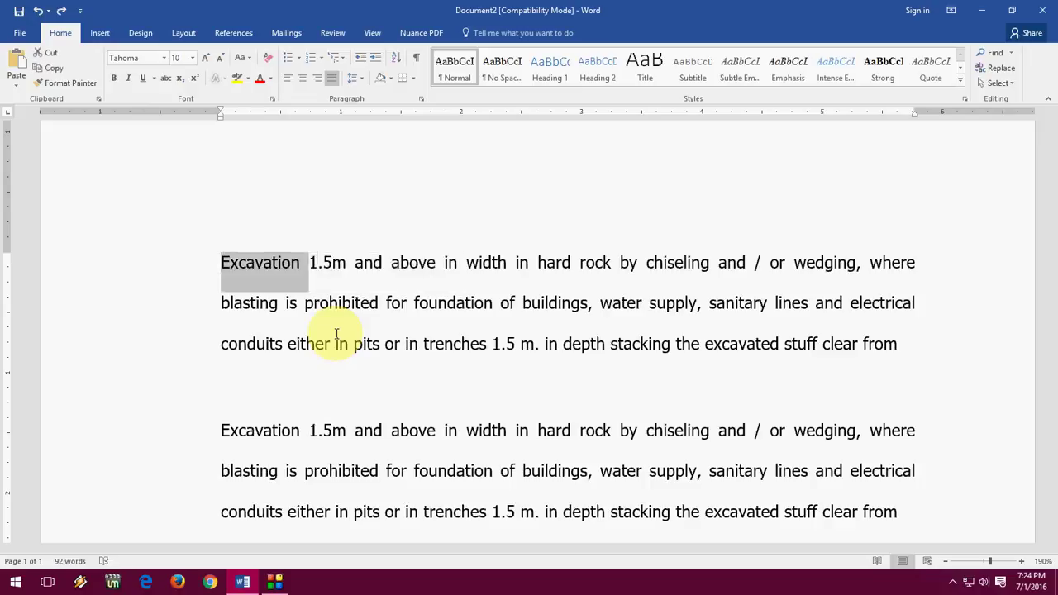
key(ctrl+shift+Right)
key(ctrl+shift+Left)
key(Left)
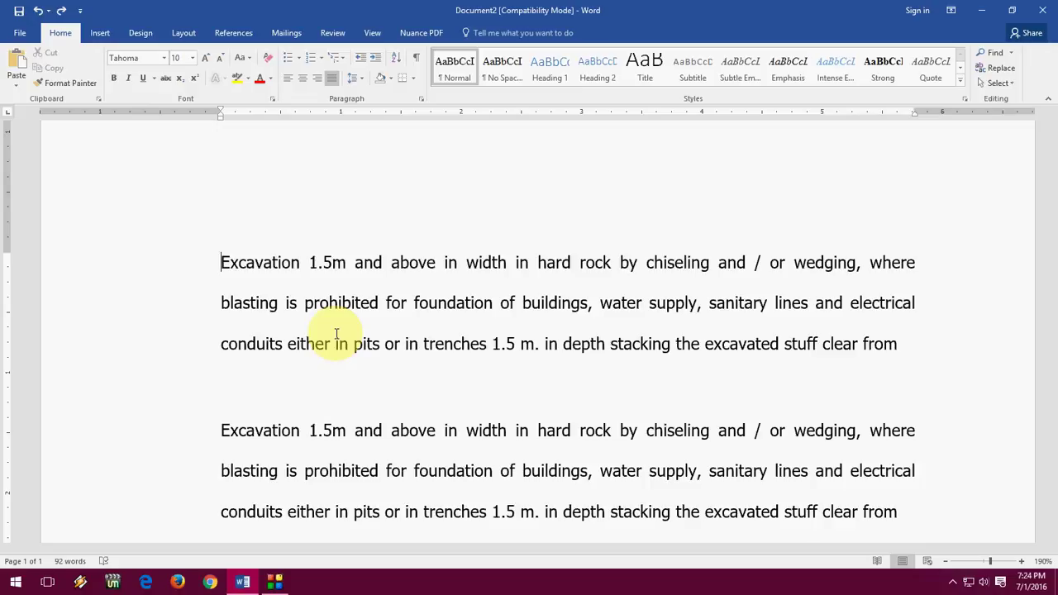
key(ctrl+shift+Right)
key(ctrl+shift+Right)
key(ctrl+shift+Right)
key(ctrl+shift+Right)
key(ctrl+shift+Right)
key(ctrl+shift+Right)
key(ctrl+shift+Right)
key(ctrl+shift+Right)
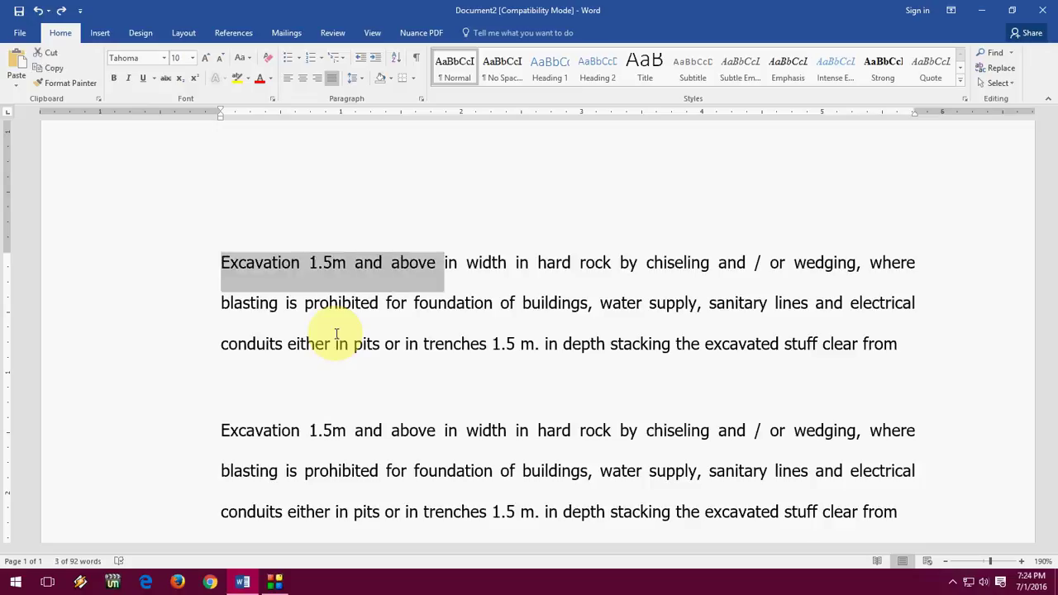
Extend the selection one character at a time, then reselect 'Excavation' plus a few characters.
key(ctrl+shift+Right)
key(Left)
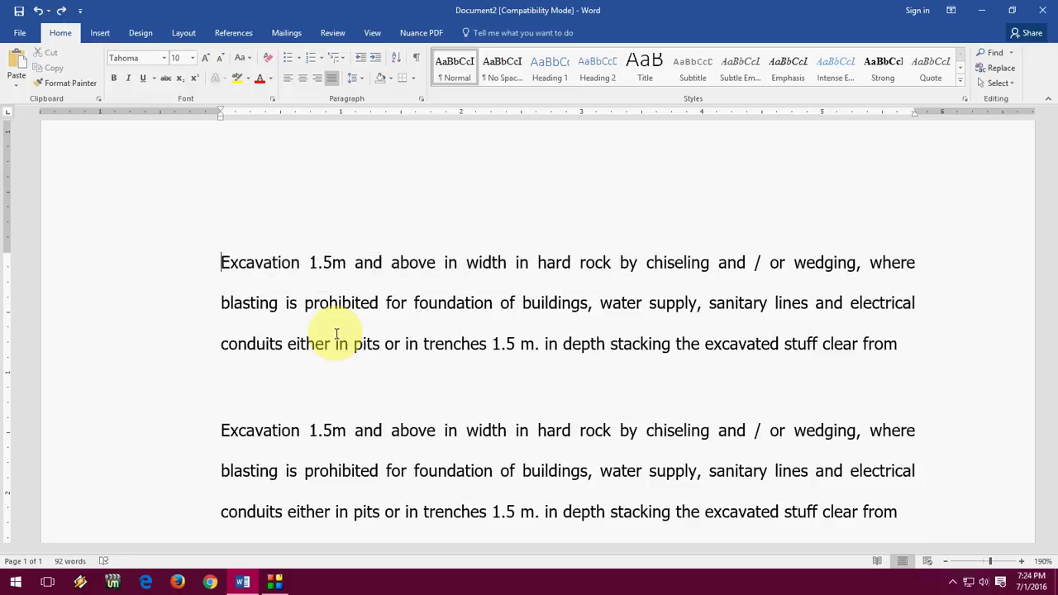
key(shift+Right)
key(shift+Right)
key(shift+Right)
key(shift+Right)
key(shift+Right)
key(shift+Right)
key(shift+Right)
key(Left)
key(ctrl+shift+Right)
key(shift+Right)
key(shift+Right)
key(ctrl+shift+Right)
key(ctrl+shift+Right)
key(ctrl+shift+Right)
key(ctrl+shift+Right)
key(ctrl+shift+Right)
key(ctrl+shift+Right)
key(ctrl+shift+Right)
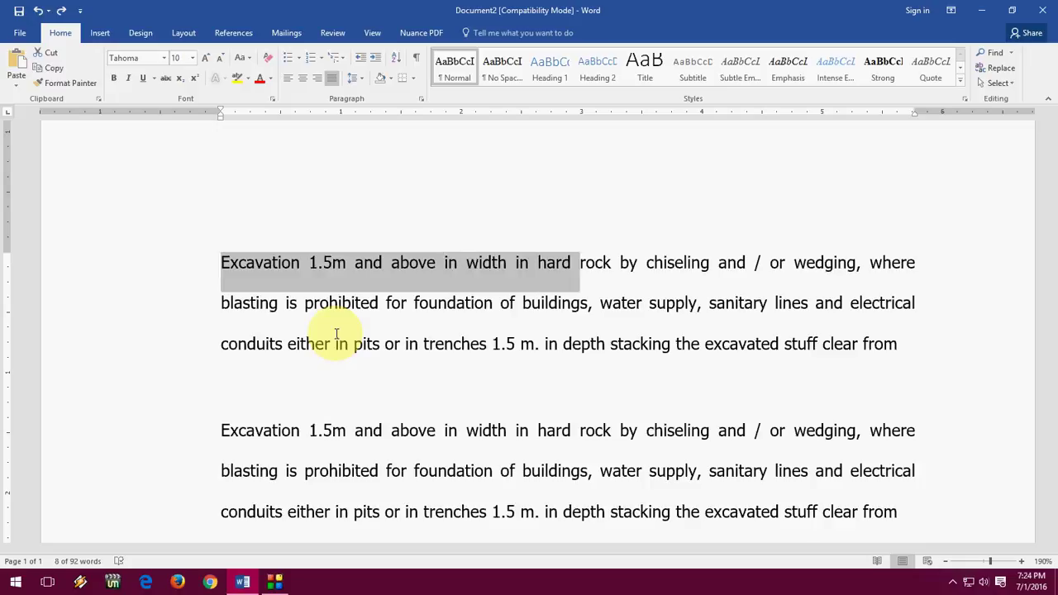
Delete the selected words, then the whole first line, undoing each deletion.
key(Delete)
key(ctrl+z)
key(Left)
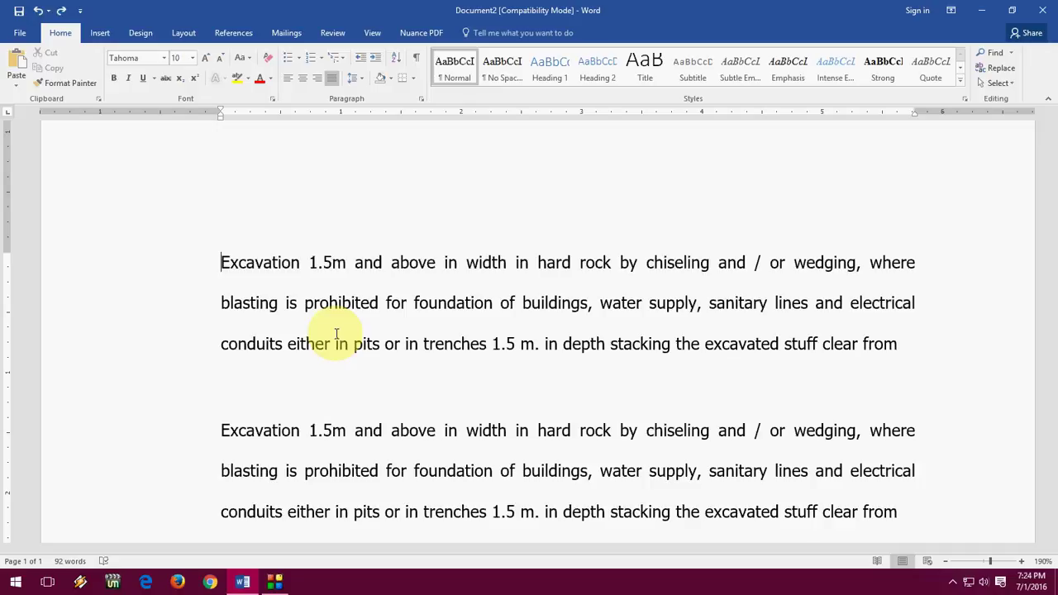
key(shift+End)
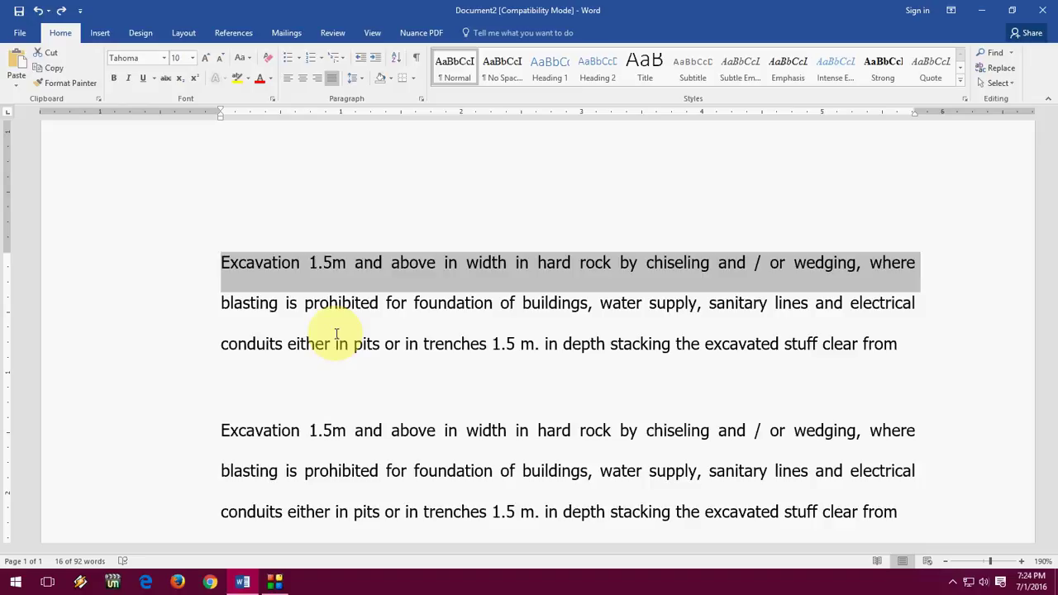
key(Delete)
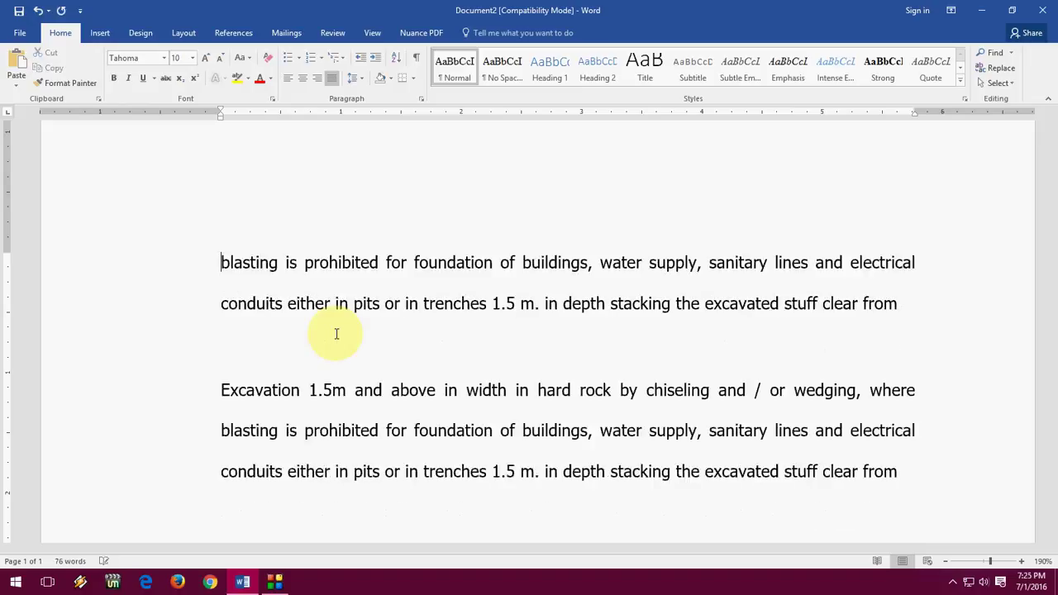
key(ctrl+z)
key(Left)
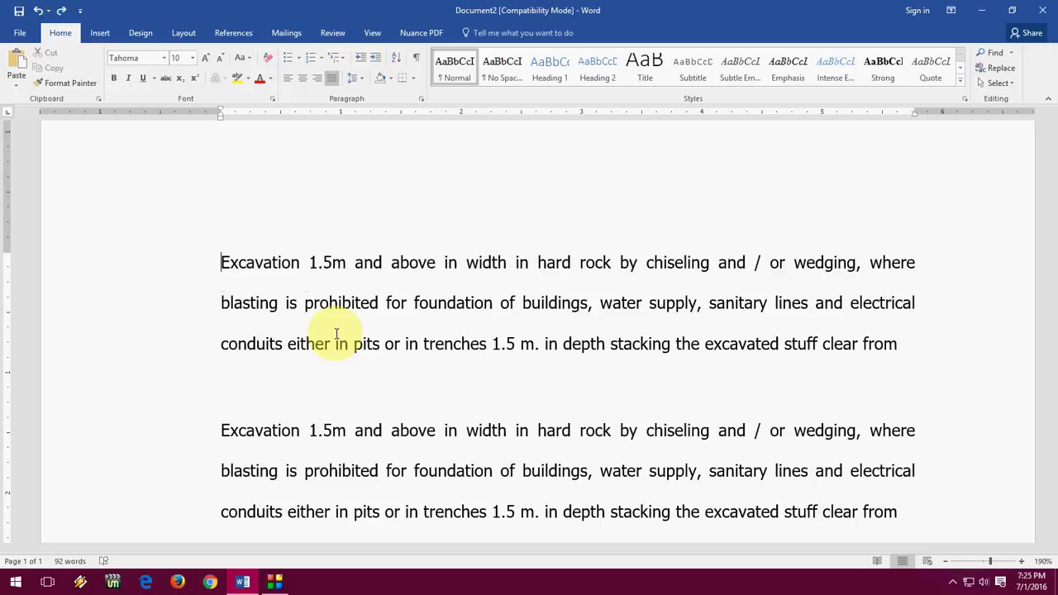
Extend and shrink the selection from 'Excavation' by words and characters, then clear it.
key(ctrl+shift+Right)
key(shift+Right)
key(ctrl+shift+Right)
key(Left)
key(ctrl+shift+Right)
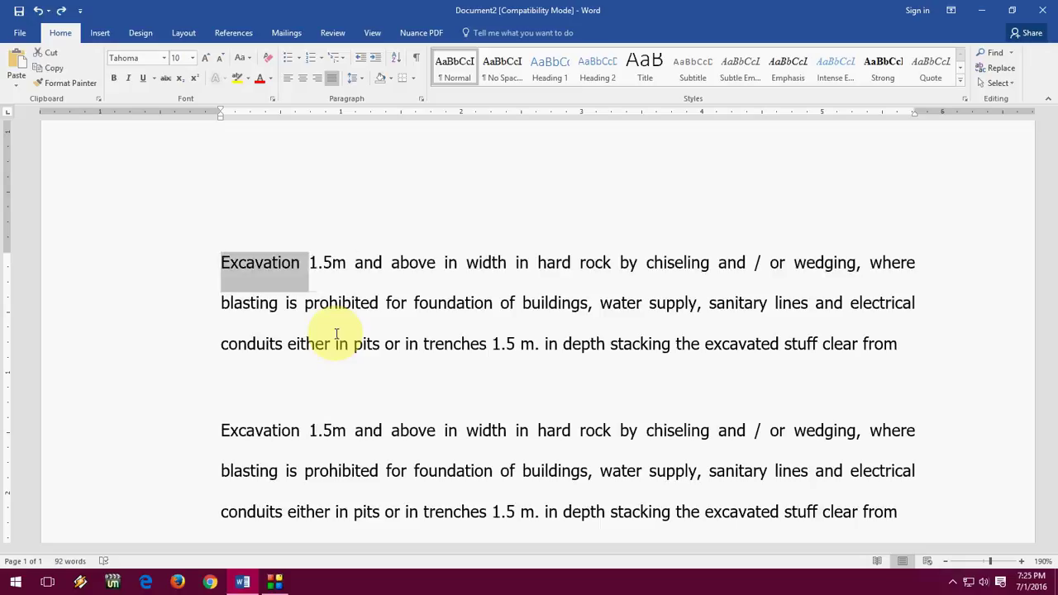
key(shift+Right)
key(shift+Right)
key(shift+Right)
key(shift+Right)
key(shift+Right)
key(Left)
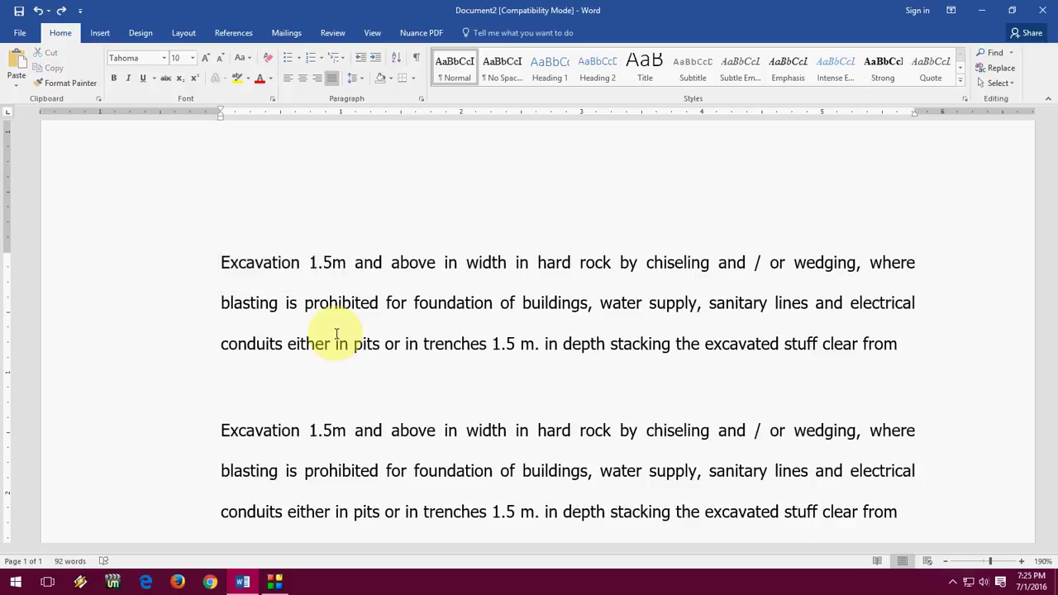
Select the whole first line with Shift+End and clear the selection several times.
key(shift+End)
key(Left)
key(shift+End)
key(Left)
key(shift+End)
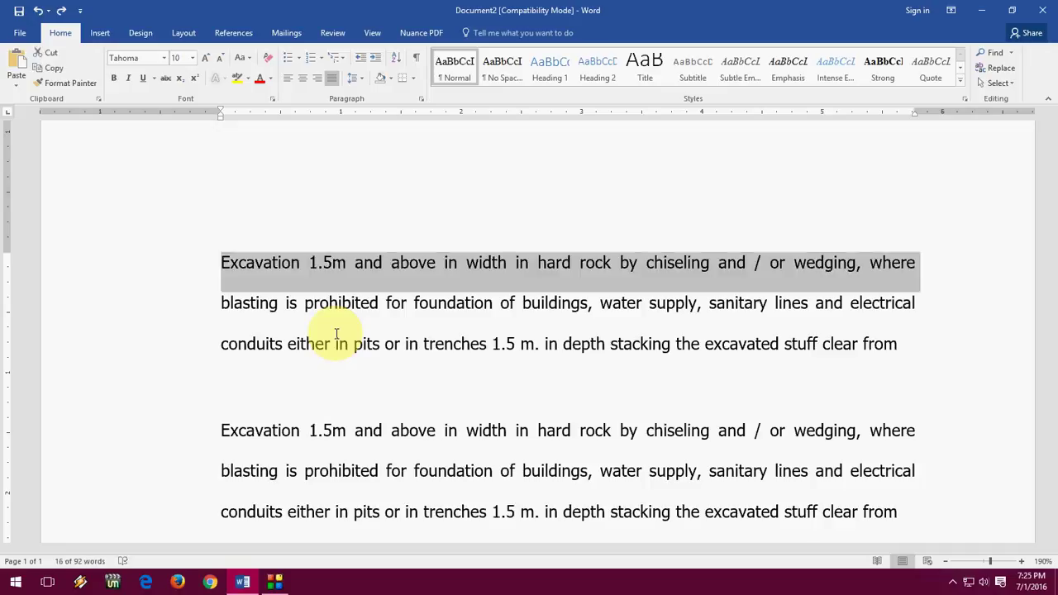
key(Left)
Delete the first line and the following blasting line, then undo to restore both.
key(shift+End)
key(Delete)
key(shift+End)
key(Delete)
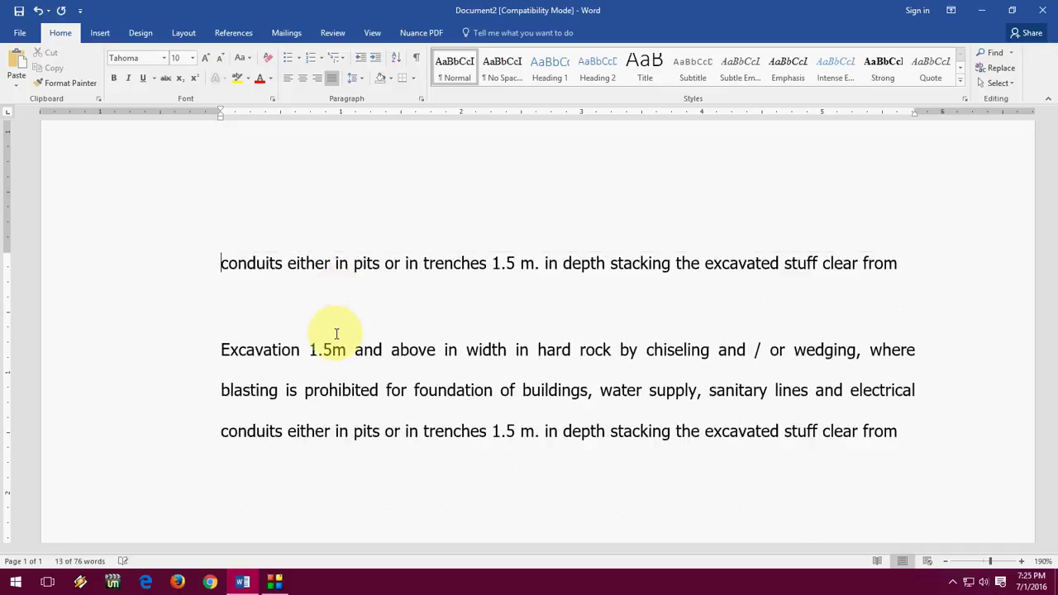
key(ctrl+z)
key(ctrl+z)
key(Left)
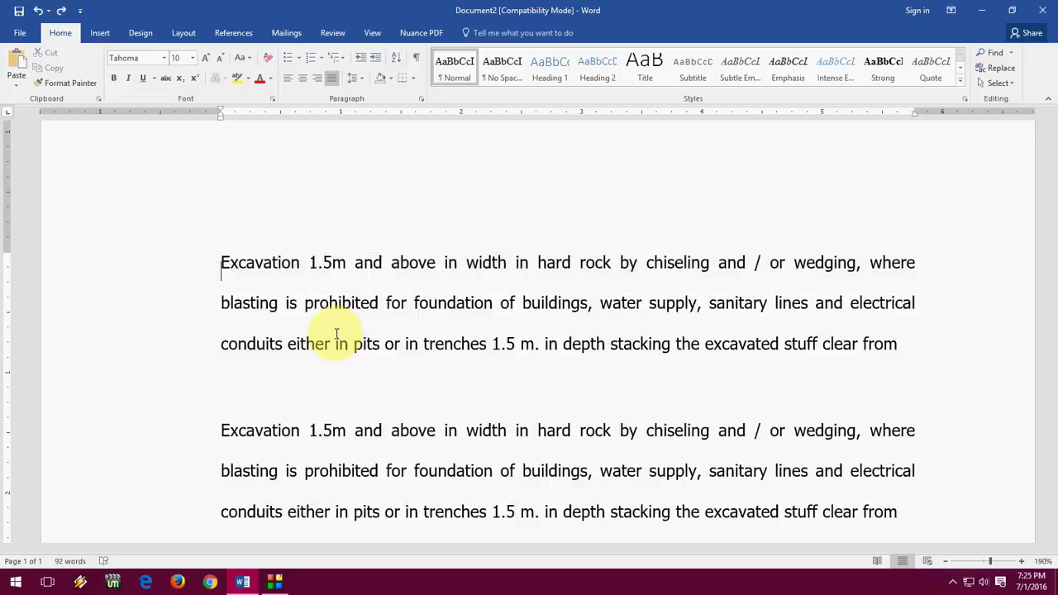
Erase the first line backwards from its end toward 'chisel' and 'roc', then undo.
key(End)
key(Left)
key(BackSpace)
key(BackSpace)
key(BackSpace)
key(BackSpace)
key(BackSpace)
key(BackSpace)
key(BackSpace)
key(BackSpace)
key(BackSpace)
key(BackSpace)
key(BackSpace)
key(BackSpace)
key(BackSpace)
key(BackSpace)
key(BackSpace)
key(BackSpace)
key(BackSpace)
key(BackSpace)
key(BackSpace)
key(BackSpace)
key(BackSpace)
key(BackSpace)
key(BackSpace)
key(BackSpace)
key(BackSpace)
key(BackSpace)
key(BackSpace)
key(BackSpace)
key(BackSpace)
key(BackSpace)
key(BackSpace)
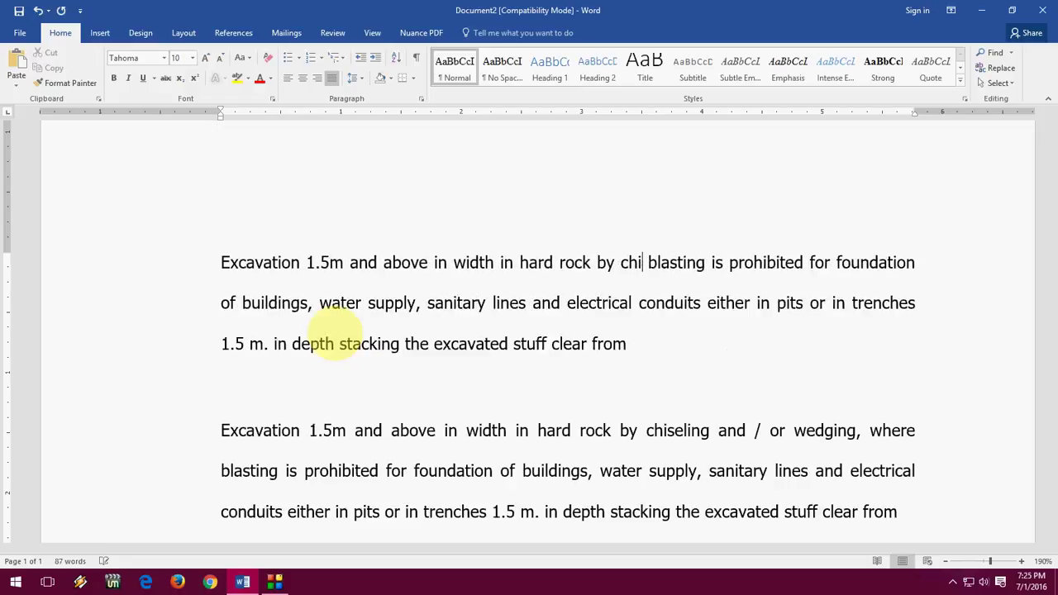
key(BackSpace)
key(BackSpace)
key(BackSpace)
key(BackSpace)
key(BackSpace)
key(BackSpace)
key(BackSpace)
key(BackSpace)
key(BackSpace)
key(BackSpace)
key(BackSpace)
key(BackSpace)
key(BackSpace)
key(BackSpace)
key(BackSpace)
key(BackSpace)
key(BackSpace)
key(BackSpace)
key(BackSpace)
key(BackSpace)
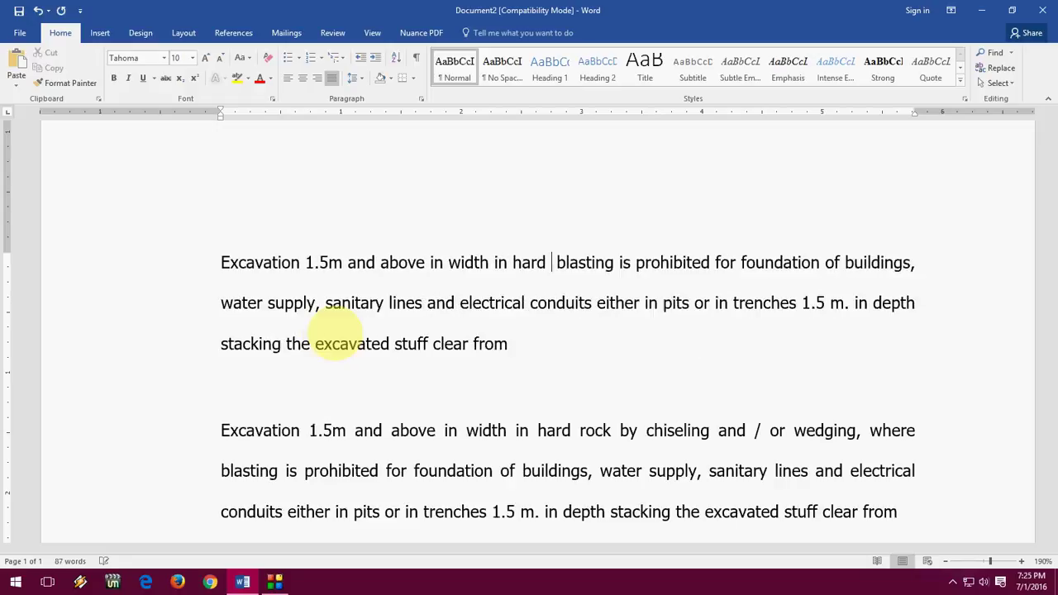
key(BackSpace)
key(BackSpace)
key(BackSpace)
key(BackSpace)
key(BackSpace)
key(BackSpace)
key(BackSpace)
key(BackSpace)
key(BackSpace)
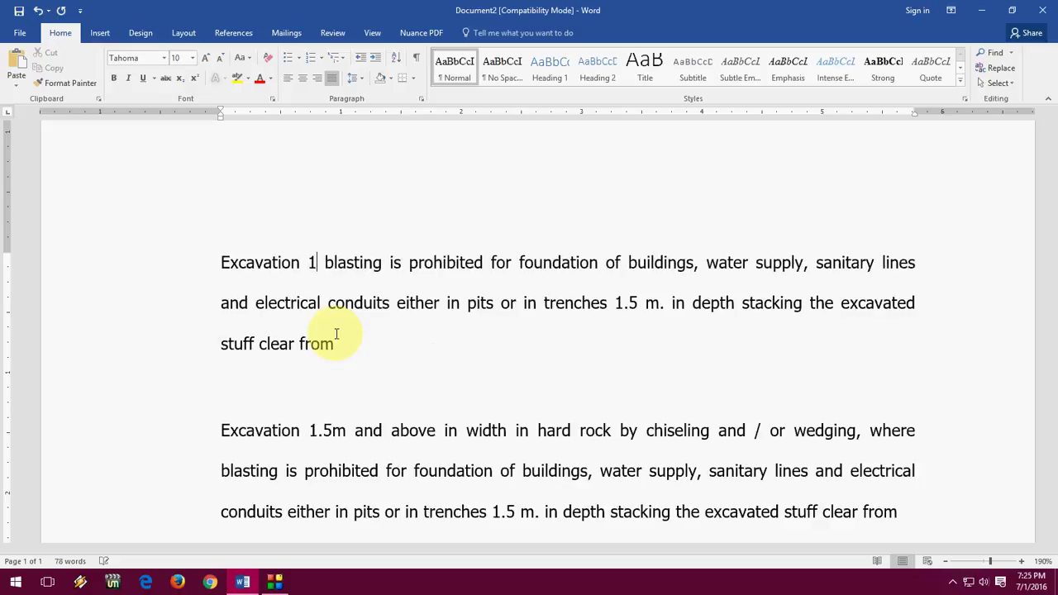
key(ctrl+z)
key(BackSpace)
Remove the blank line between the paragraphs, add it back, and remove the extra one.
key(Delete)
key(Up)
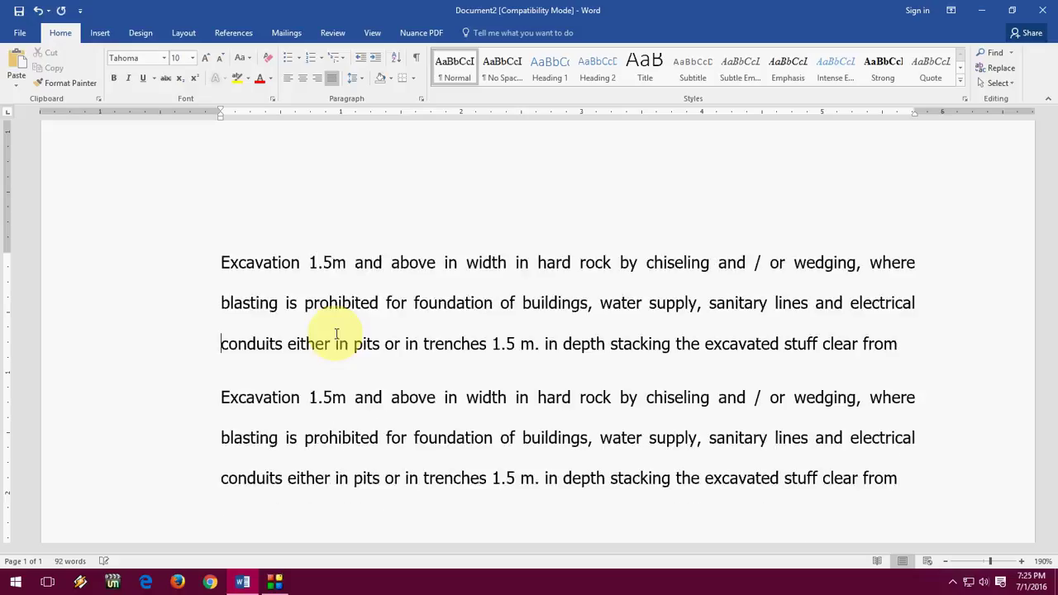
key(Down)
key(Return)
key(Up)
key(Up)
key(Up)
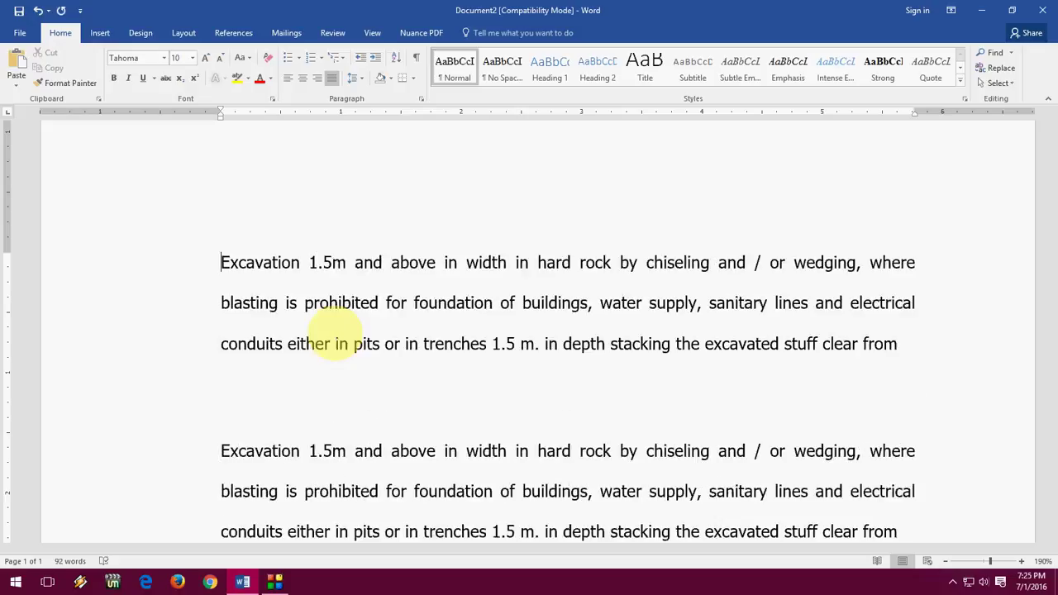
key(Down)
key(Down)
key(Down)
key(Delete)
key(Down)
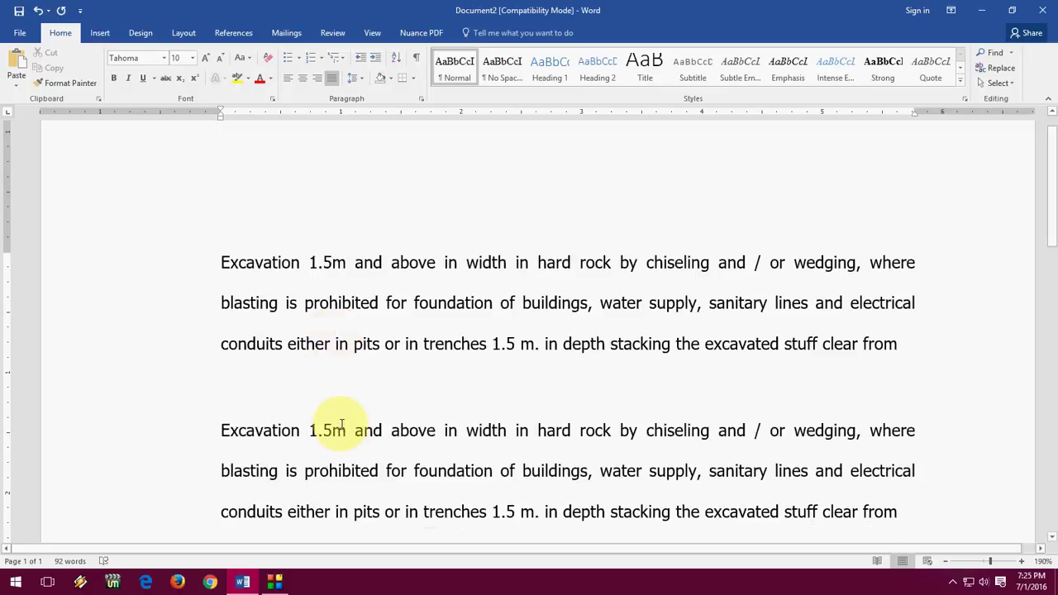
Select the second paragraph to the document end, delete it, undo, delete again, and undo.
scroll(318, 397, down, 2)
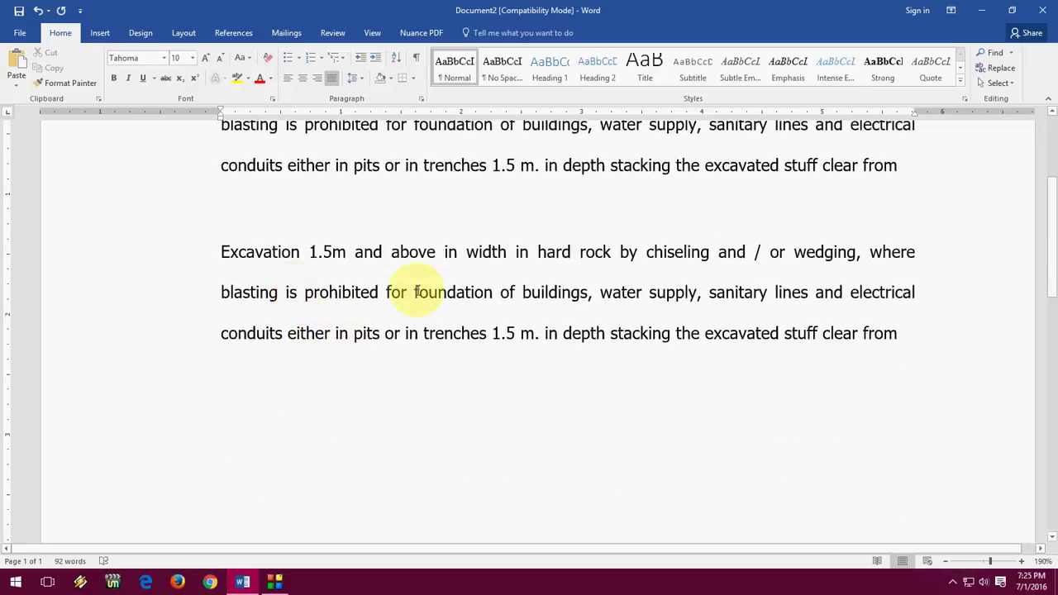
key(Up)
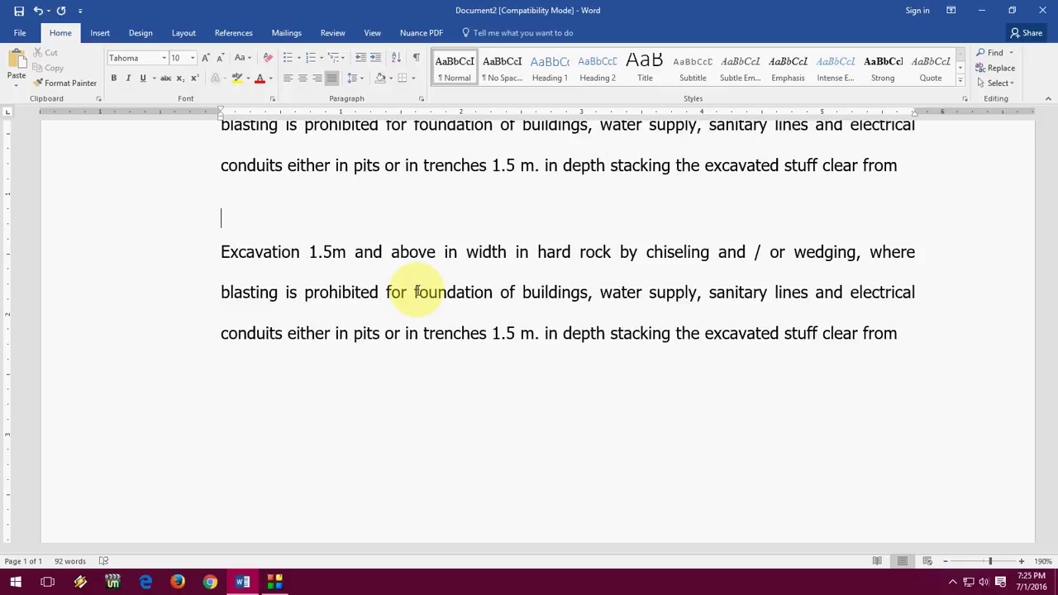
key(ctrl+shift+End)
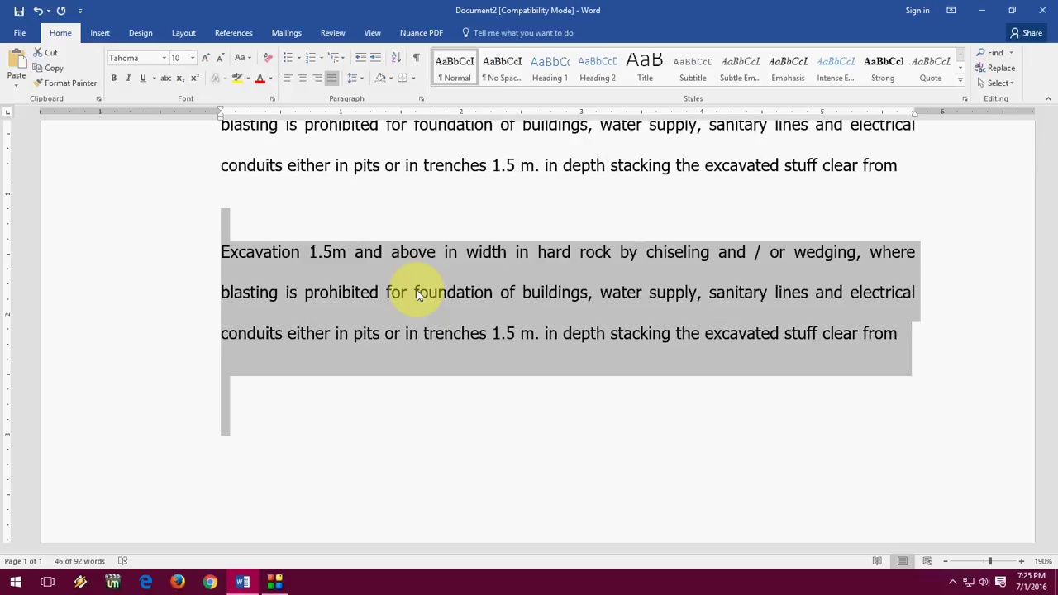
key(BackSpace)
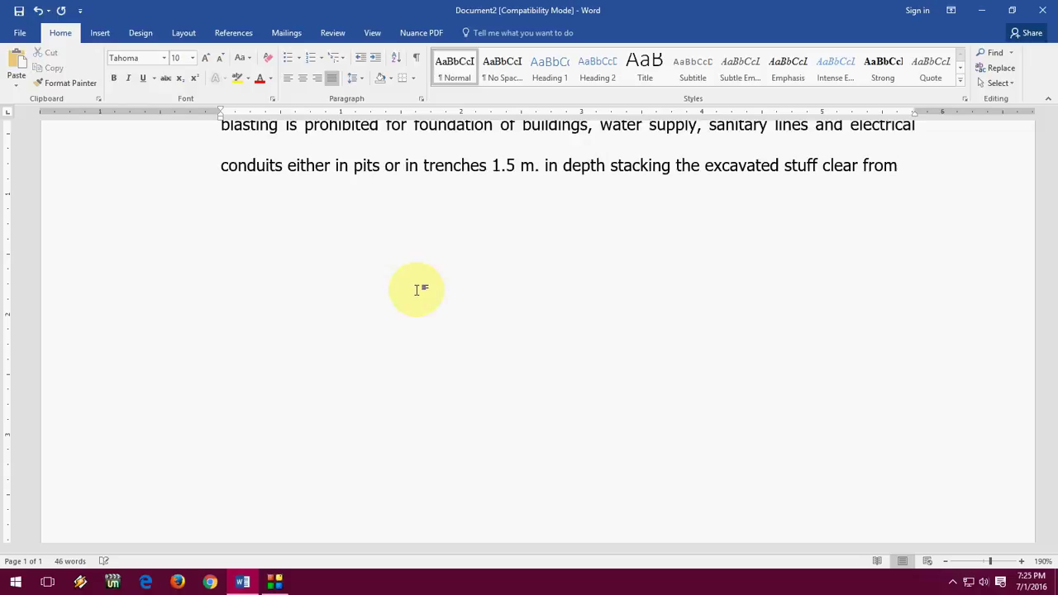
key(ctrl+z)
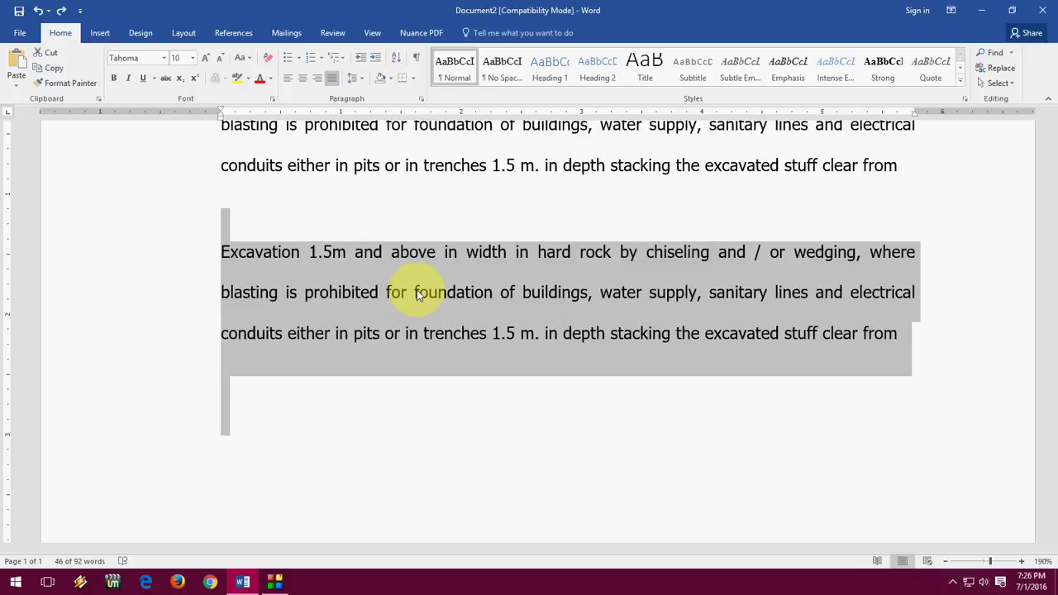
key(BackSpace)
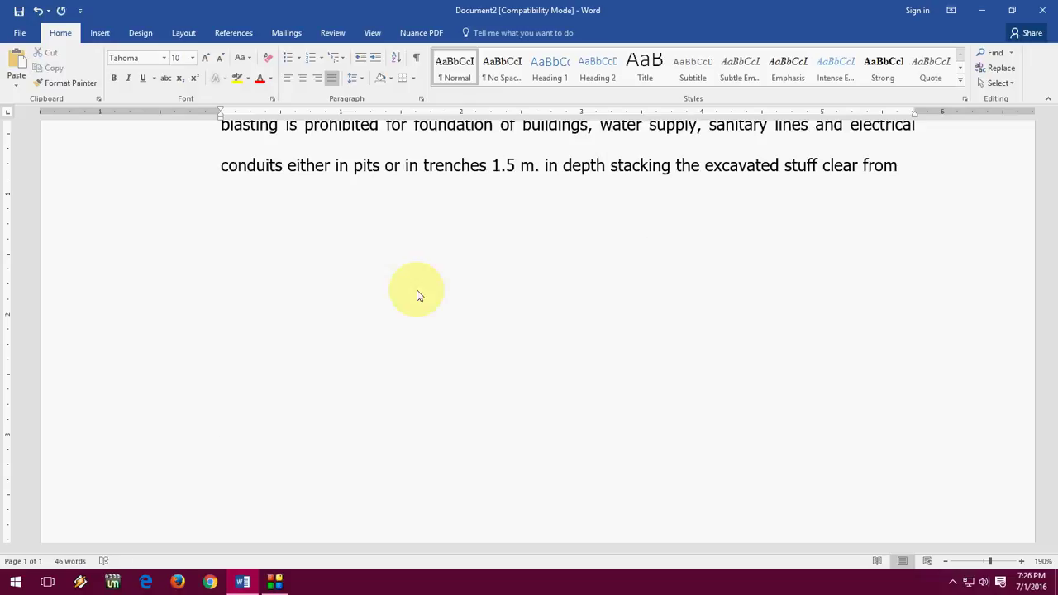
key(ctrl+z)
Jump to the first paragraph and select 'Excavation', extending and shrinking the selection by words.
key(ctrl+Up)
key(ctrl+shift+Right)
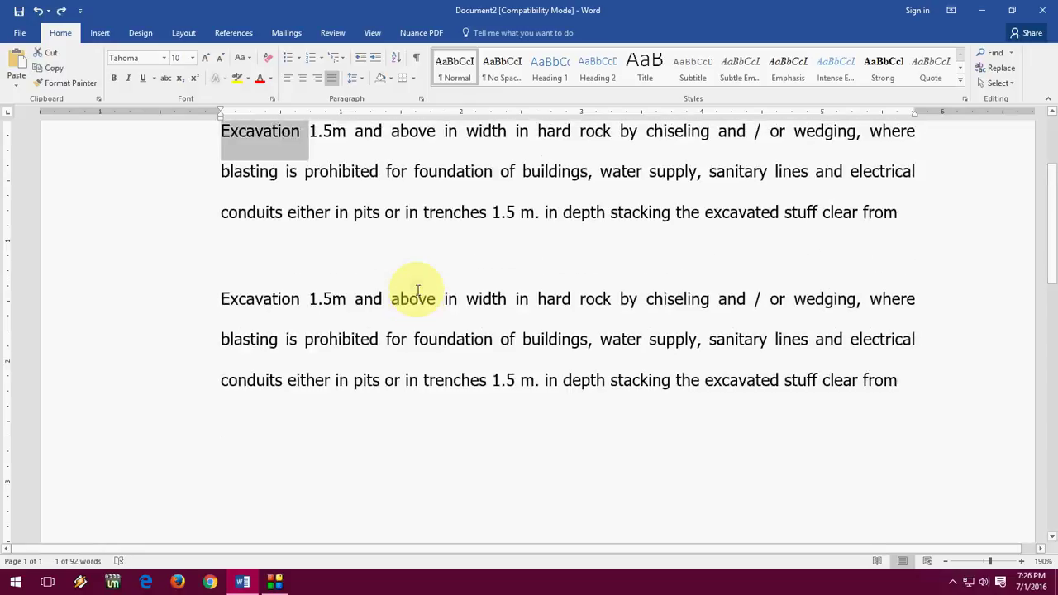
key(ctrl+shift+Right)
key(ctrl+shift+Right)
key(ctrl+shift+Right)
key(ctrl+shift+Right)
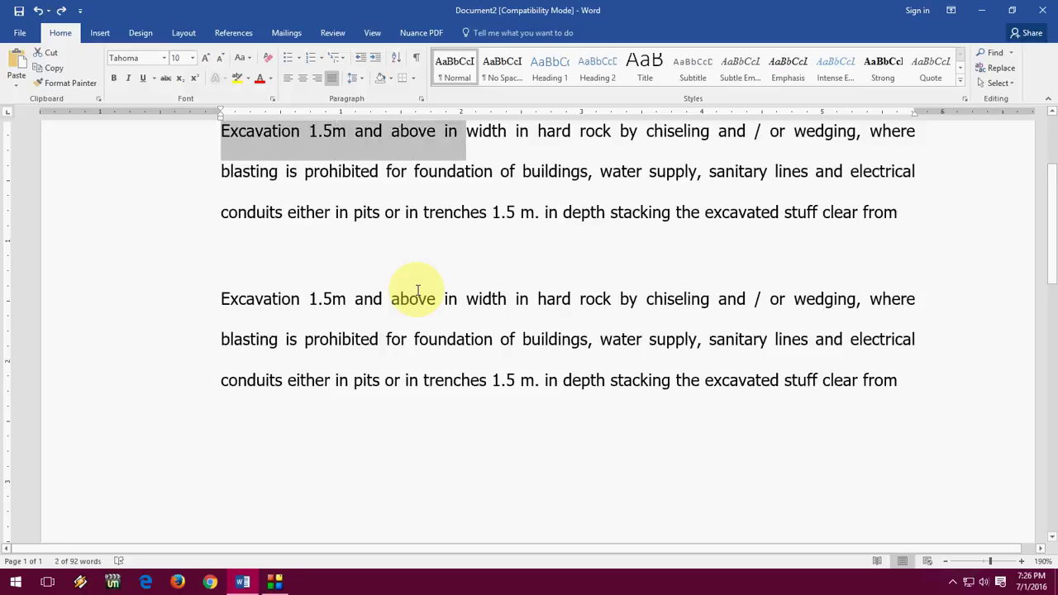
key(Left)
key(ctrl+shift+Right)
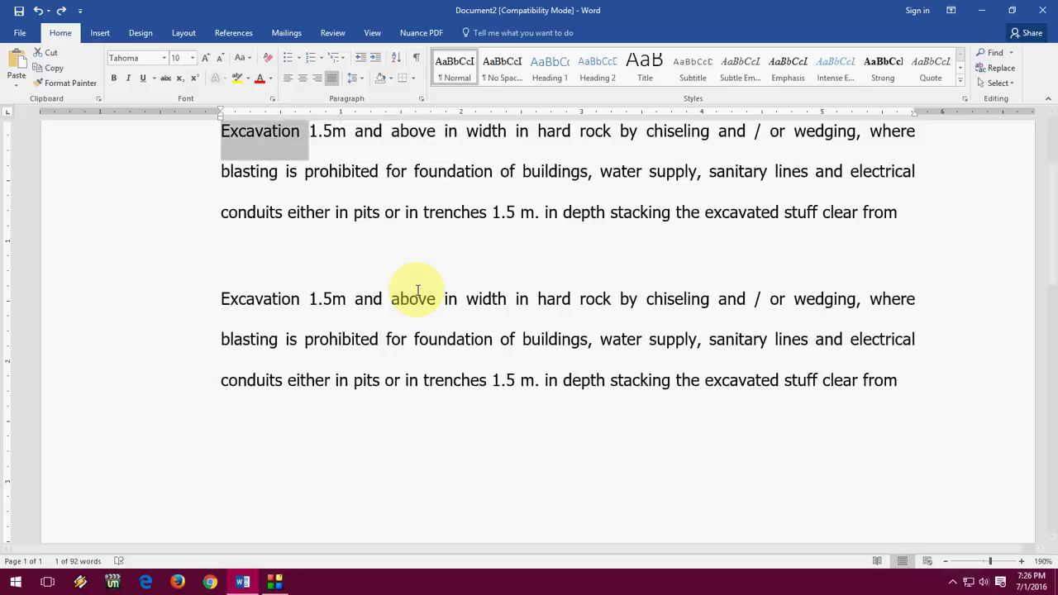
key(shift+Right)
key(Left)
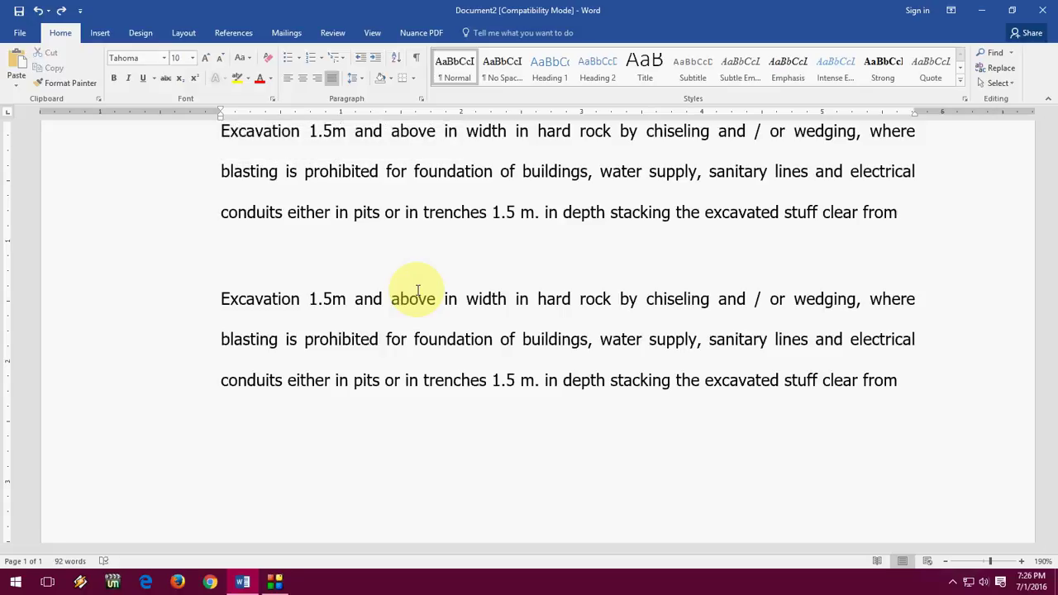
scroll(417, 289, up, 2)
scroll(417, 289, up, 1)
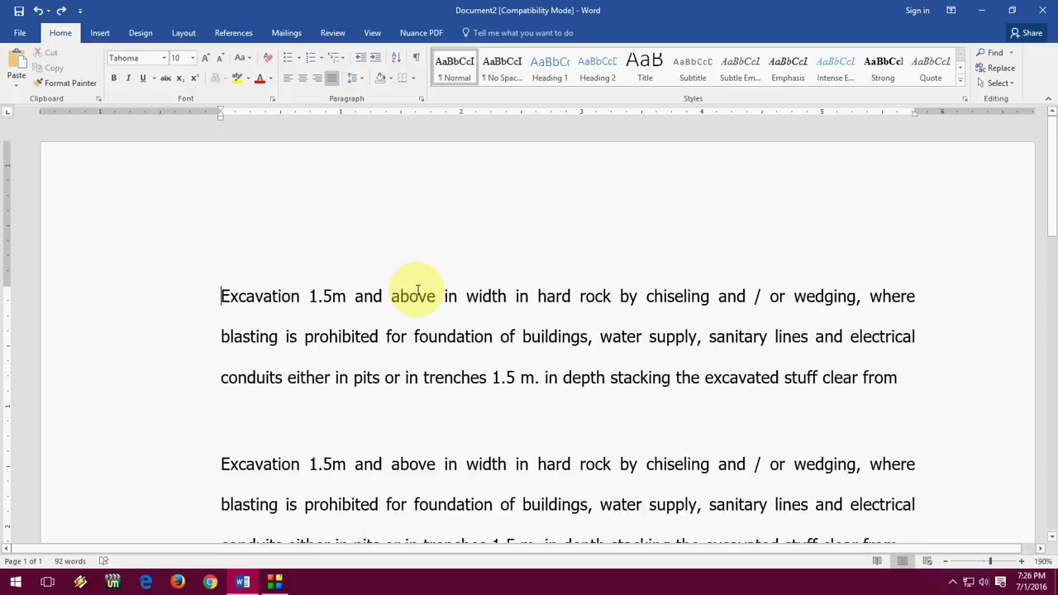
Delete the word 'where' at the first line's end, undo, delete it again, and undo.
key(shift+End)
key(Right)
key(BackSpace)
key(BackSpace)
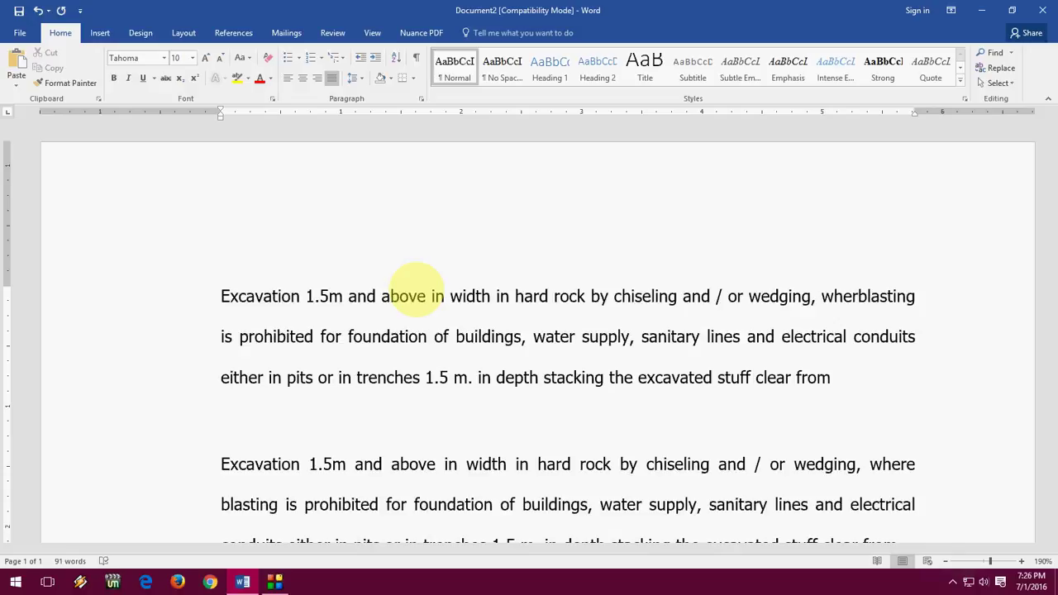
key(BackSpace)
key(BackSpace)
key(BackSpace)
key(BackSpace)
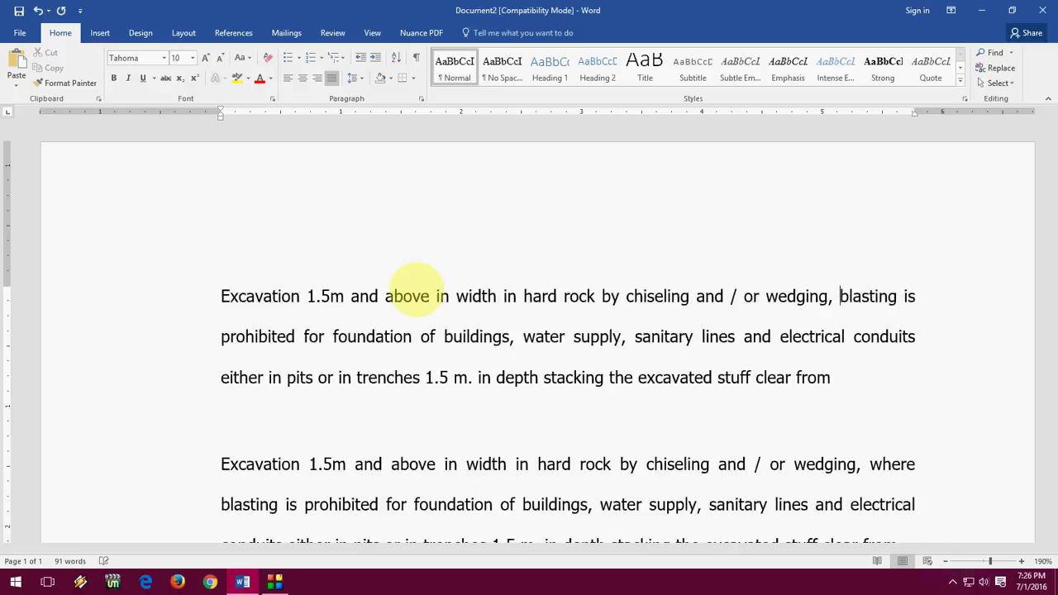
key(ctrl+z)
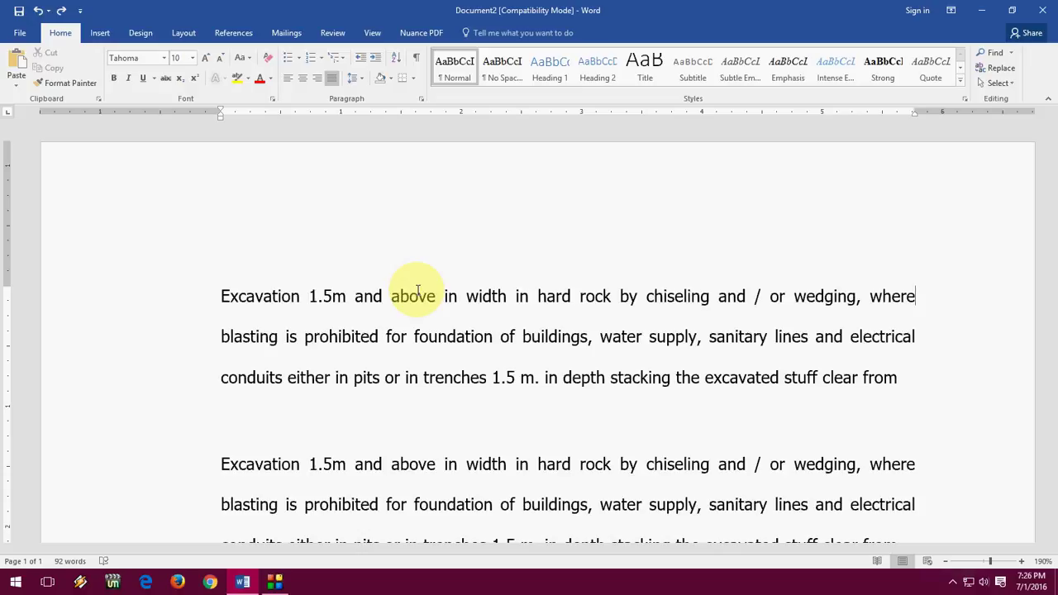
key(BackSpace)
key(BackSpace)
key(BackSpace)
key(BackSpace)
key(ctrl+z)
key(super)
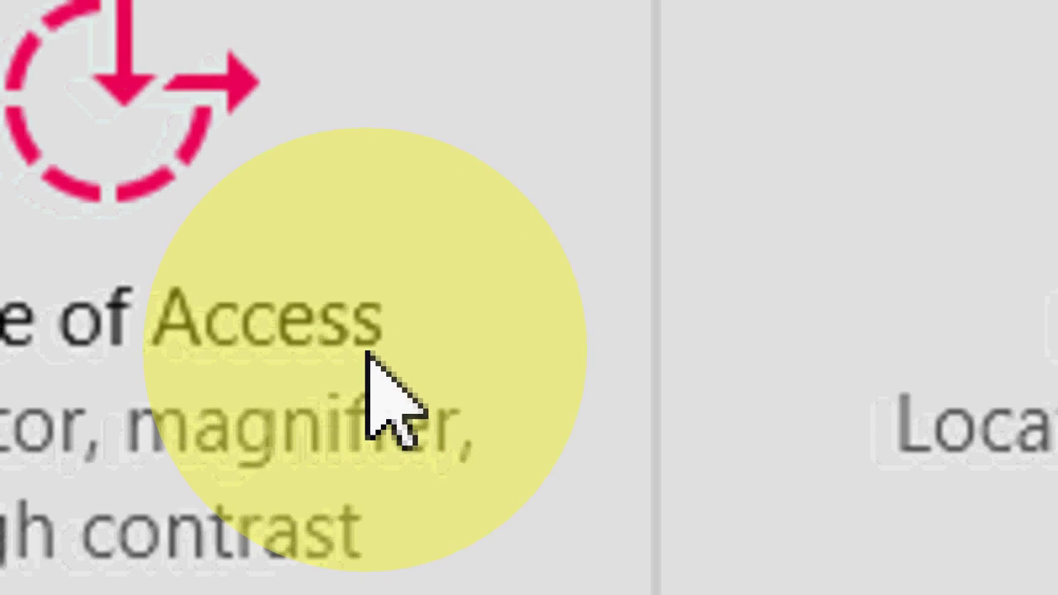
click(405, 248)
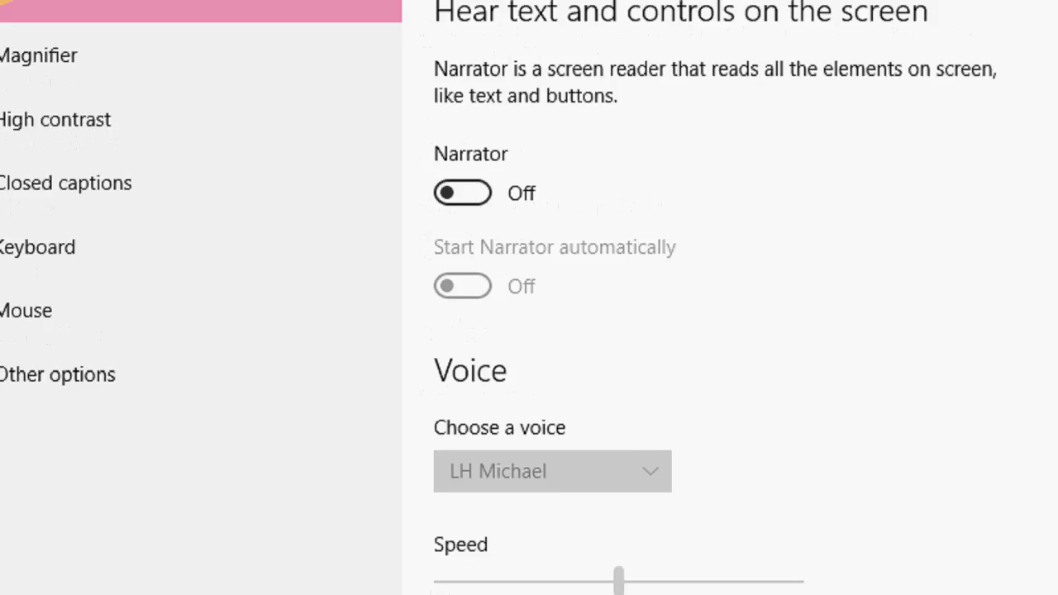
click(78, 290)
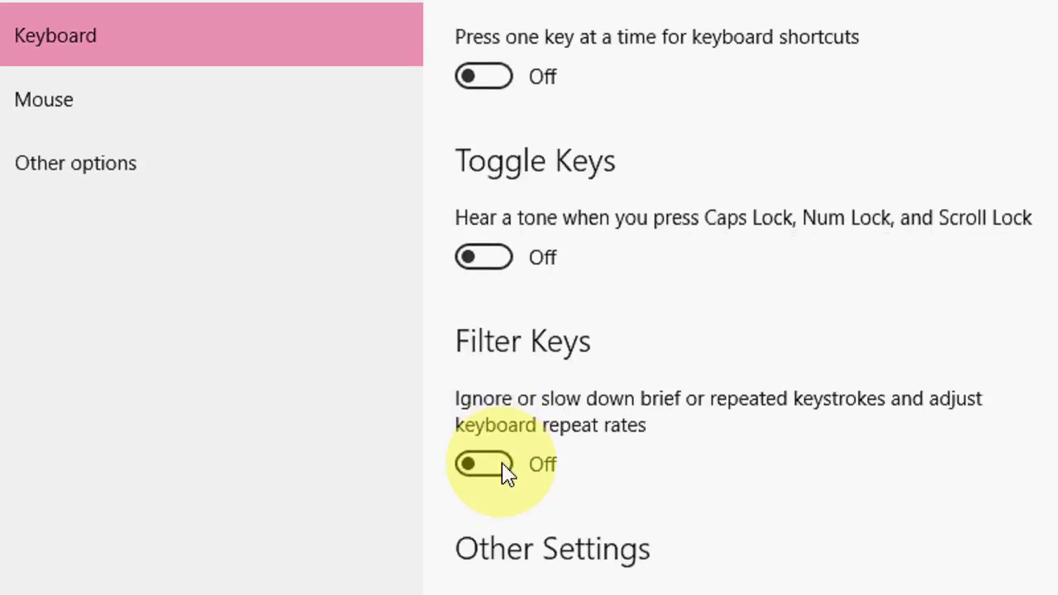
click(502, 469)
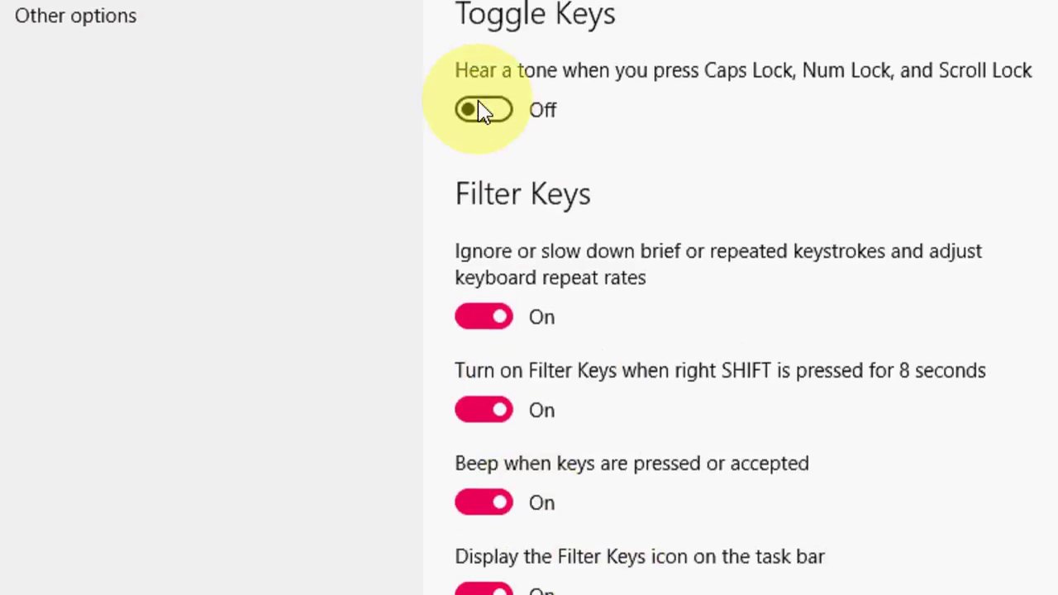
click(479, 321)
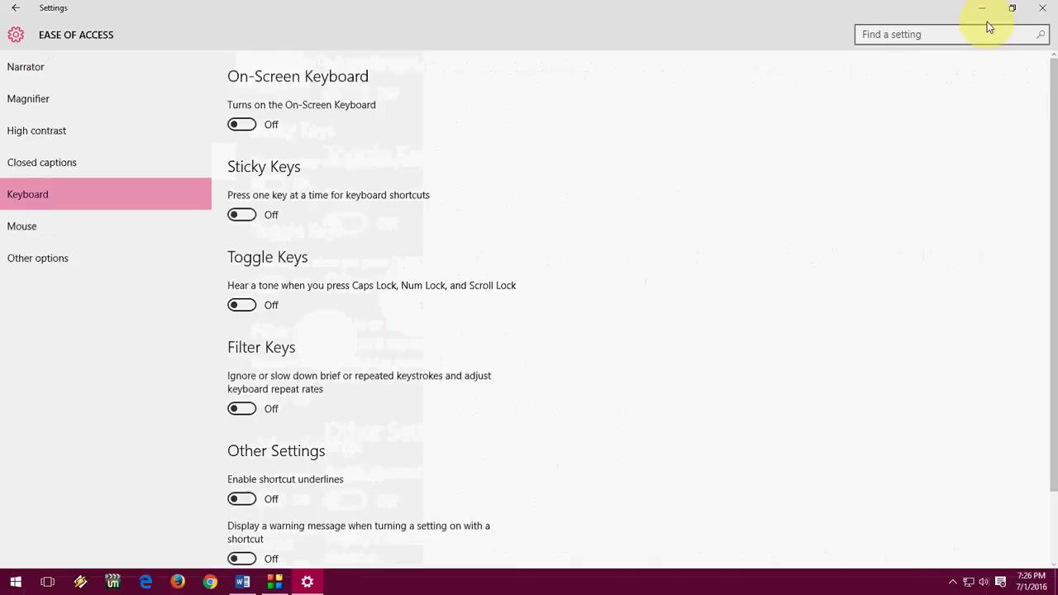
click(1040, 7)
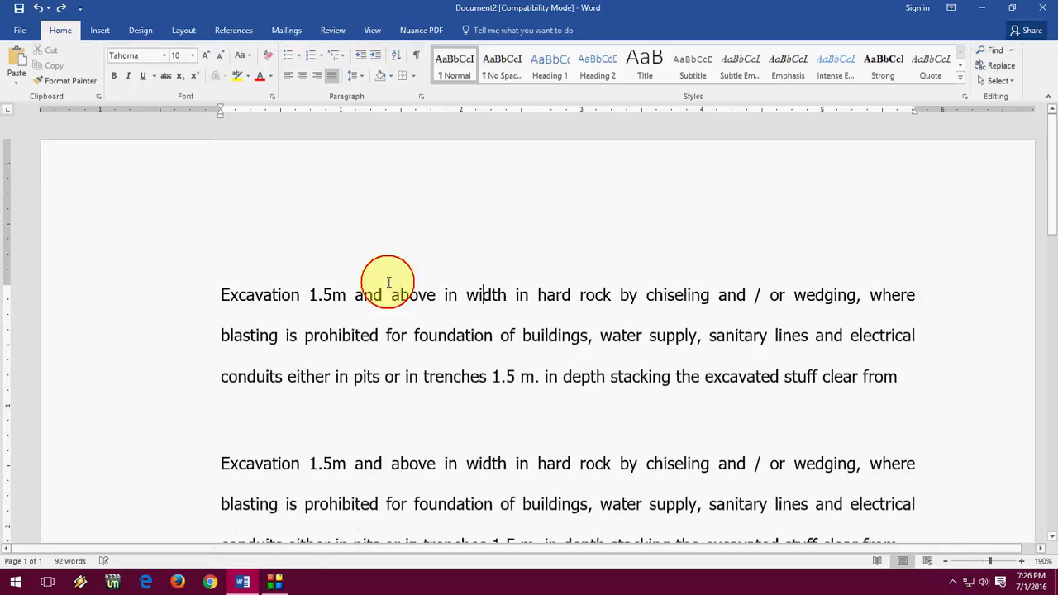
scroll(388, 282, down, 2)
click(311, 244)
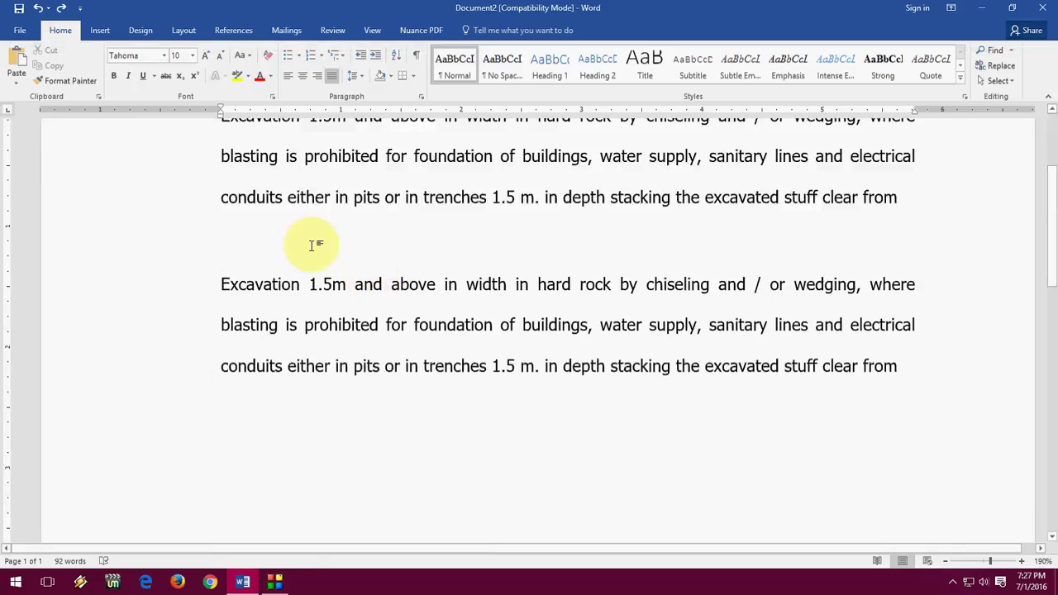
key(Down)
key(ctrl+shift+End)
key(Up)
key(Up)
key(Up)
key(Up)
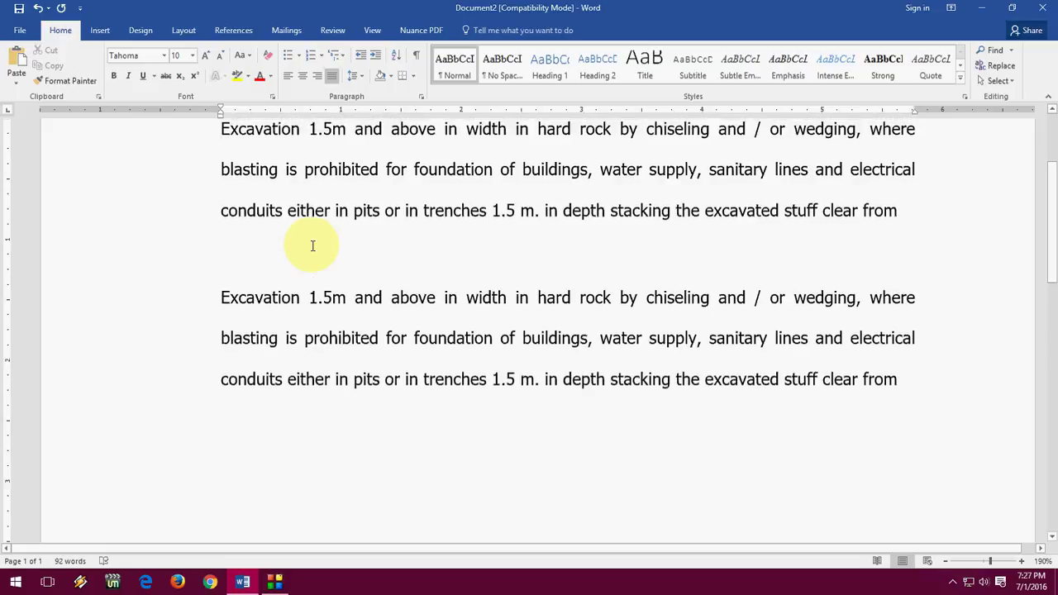
key(ctrl+shift+End)
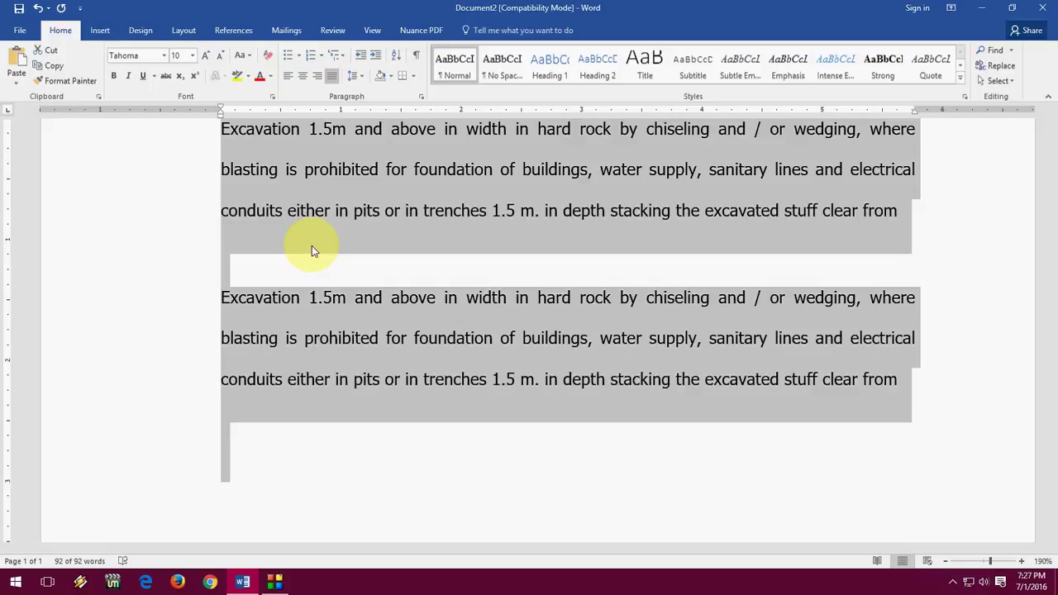
key(Delete)
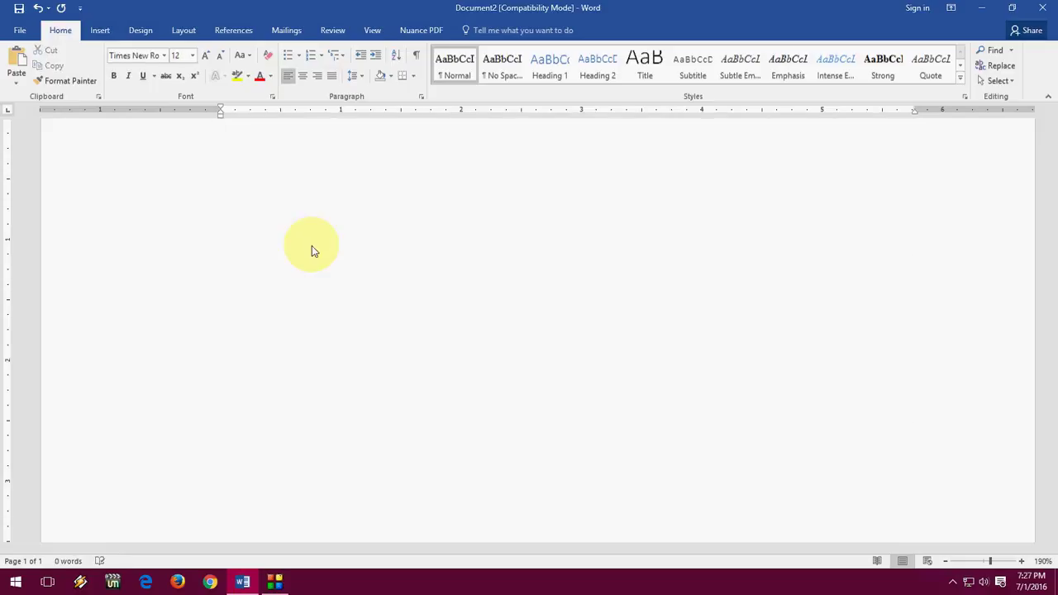
key(ctrl+z)
key(ctrl+Home)
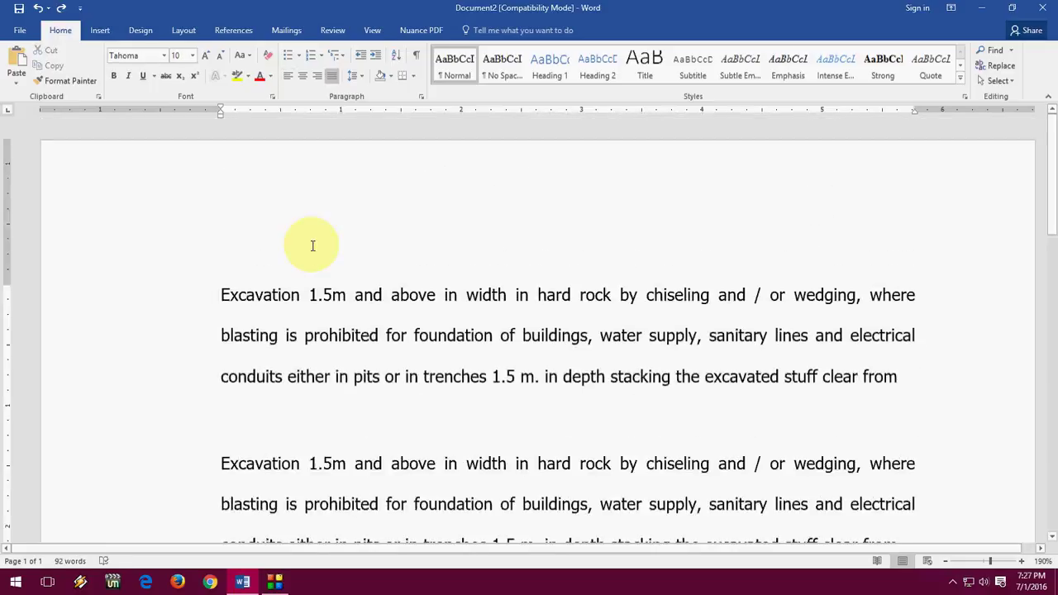